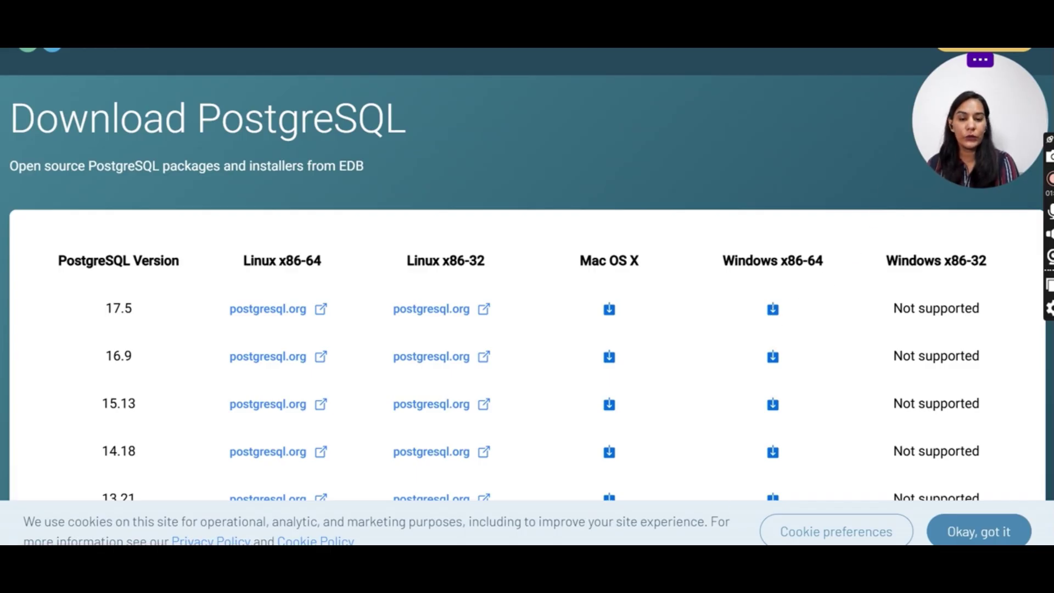
Step: Open the PostgreSQL 17 installer from the Downloads folder and accept the default setup options, including data directory C:\Program Files\PostgreSQL\17\data
{"action": "key", "text": "super+e"}
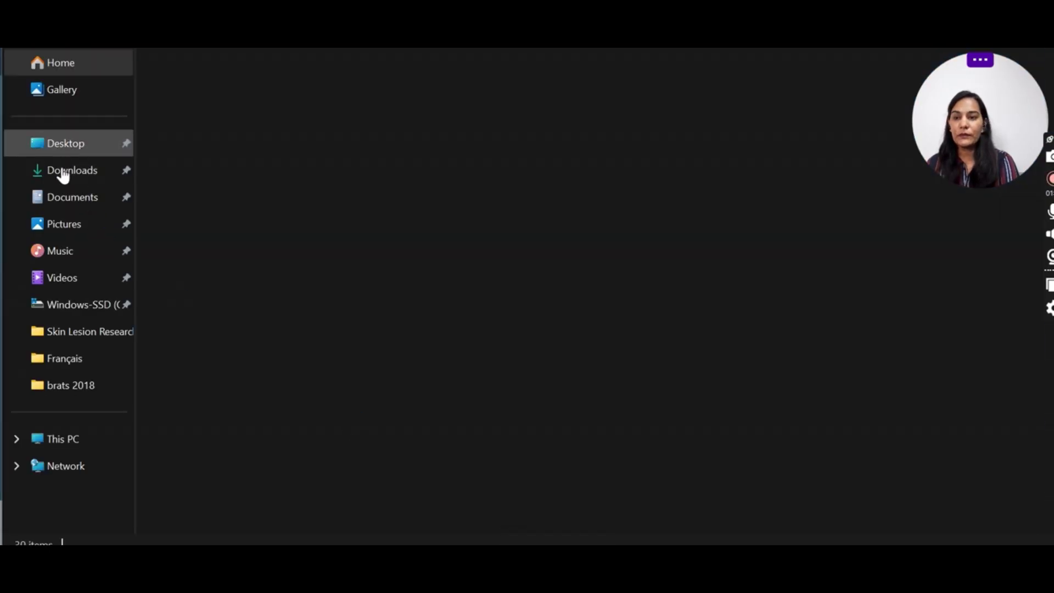
{"action": "left_click", "coordinate": [65, 171]}
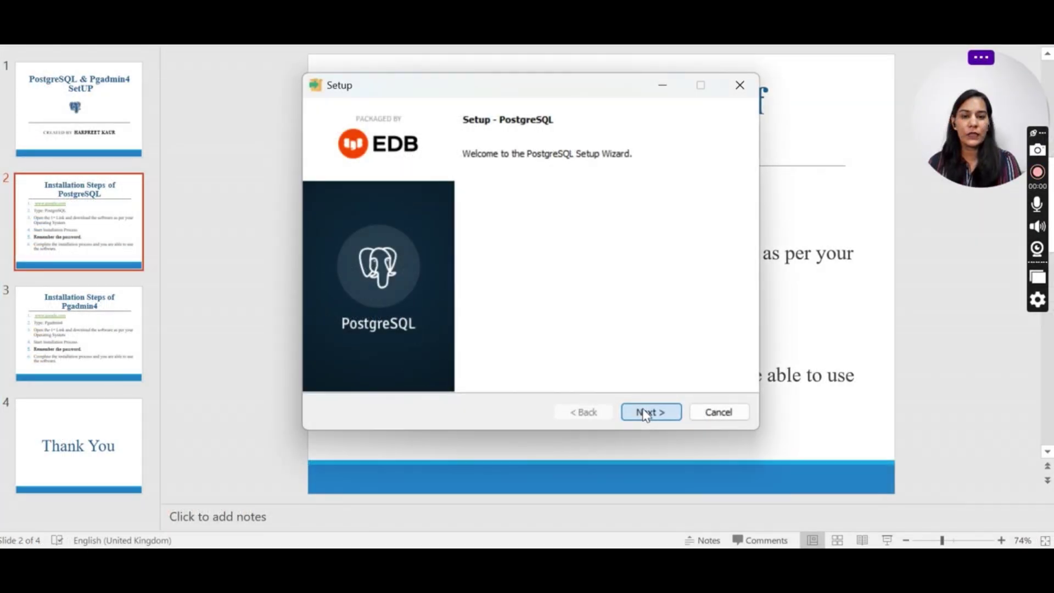
{"action": "left_click", "coordinate": [645, 413]}
{"action": "left_click", "coordinate": [645, 413]}
{"action": "left_click", "coordinate": [644, 416]}
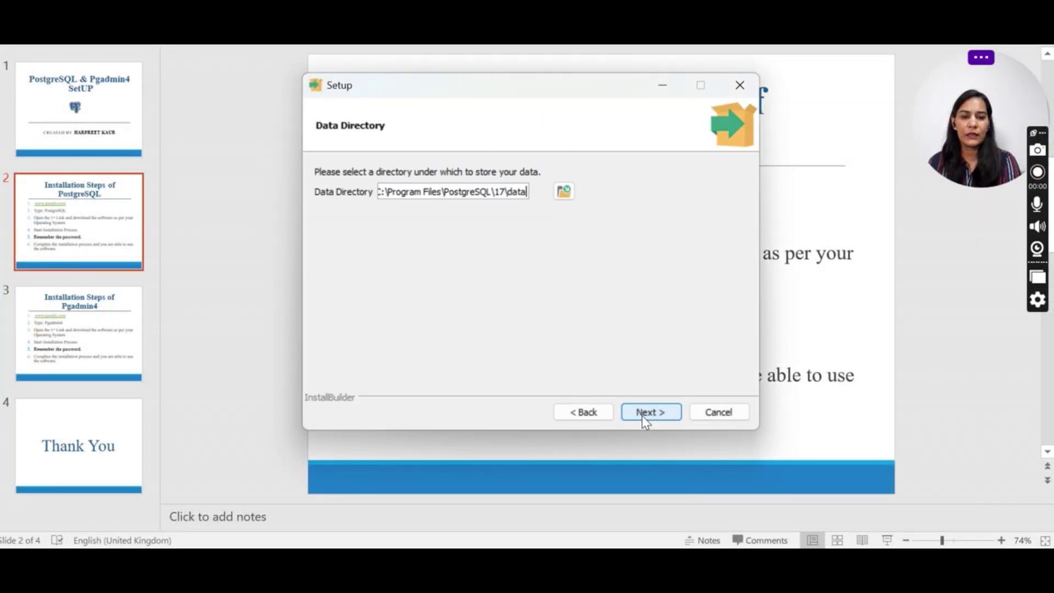
{"action": "left_click", "coordinate": [641, 416]}
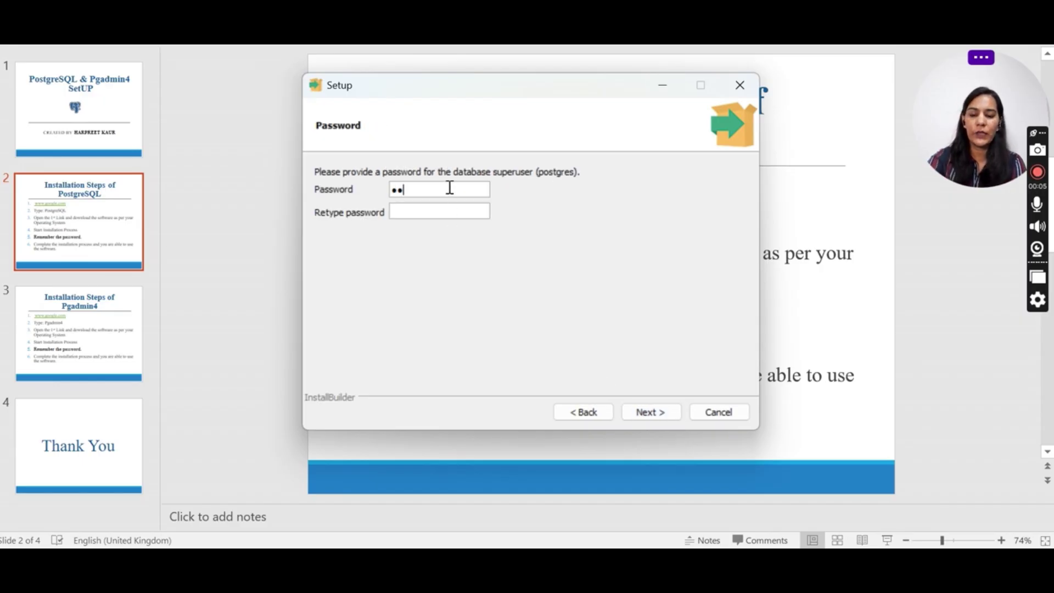
Step: Enter and retype the password for the database superuser postgres, and proceed to the port settings
{"action": "left_click", "coordinate": [433, 218]}
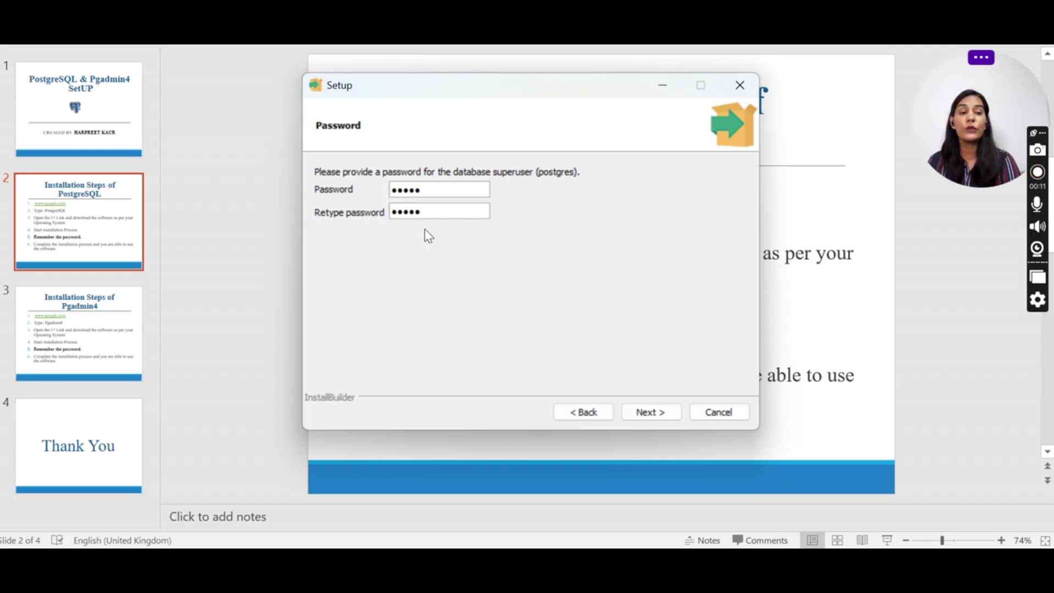
{"action": "left_click", "coordinate": [660, 412]}
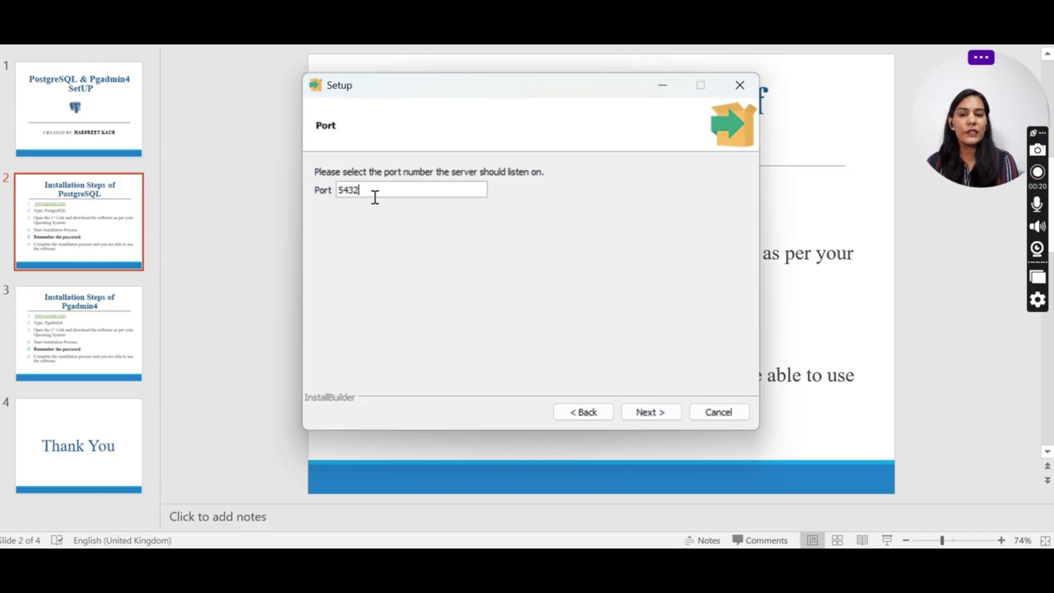
Step: Keep port 5432 and the DEFAULT locale, accept the pre-installation summary, and start installing PostgreSQL
{"action": "left_click", "coordinate": [666, 412]}
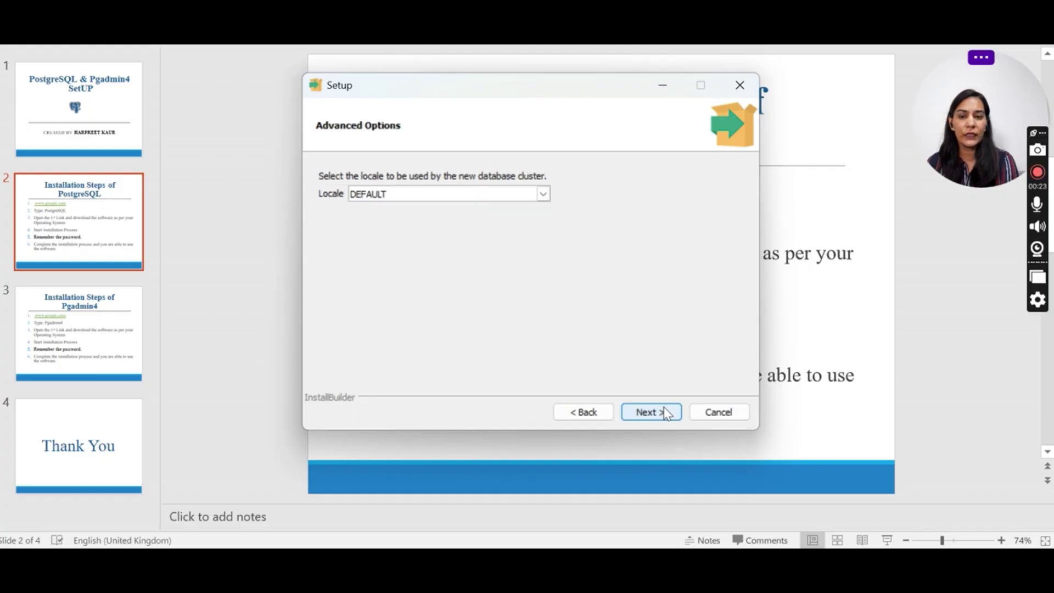
{"action": "left_click", "coordinate": [665, 415]}
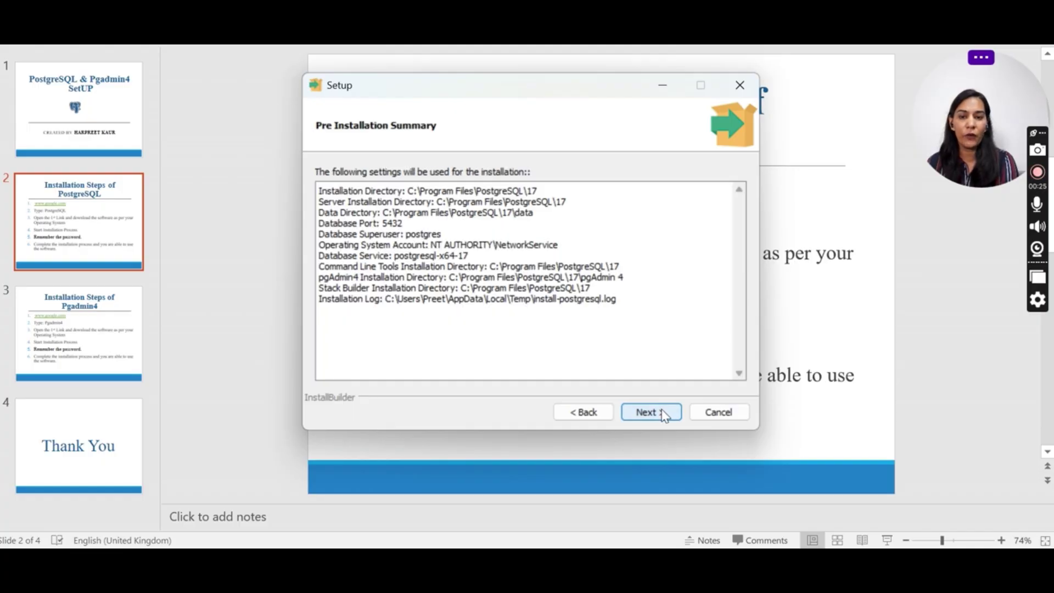
{"action": "left_click", "coordinate": [665, 416]}
{"action": "left_click", "coordinate": [665, 415]}
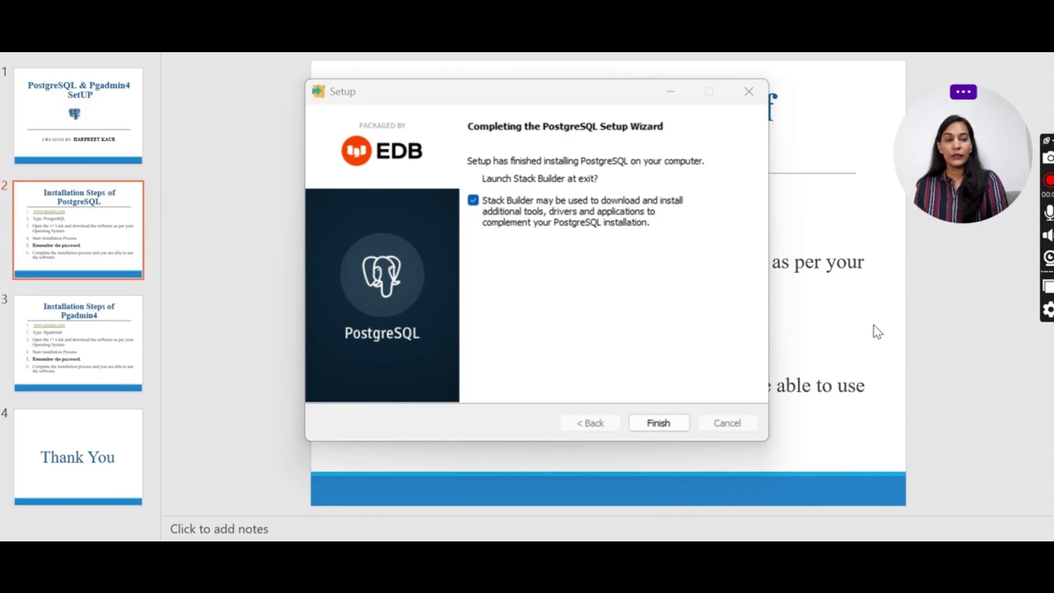
Step: Finish the PostgreSQL setup without launching Stack Builder at exit
{"action": "left_click", "coordinate": [473, 200]}
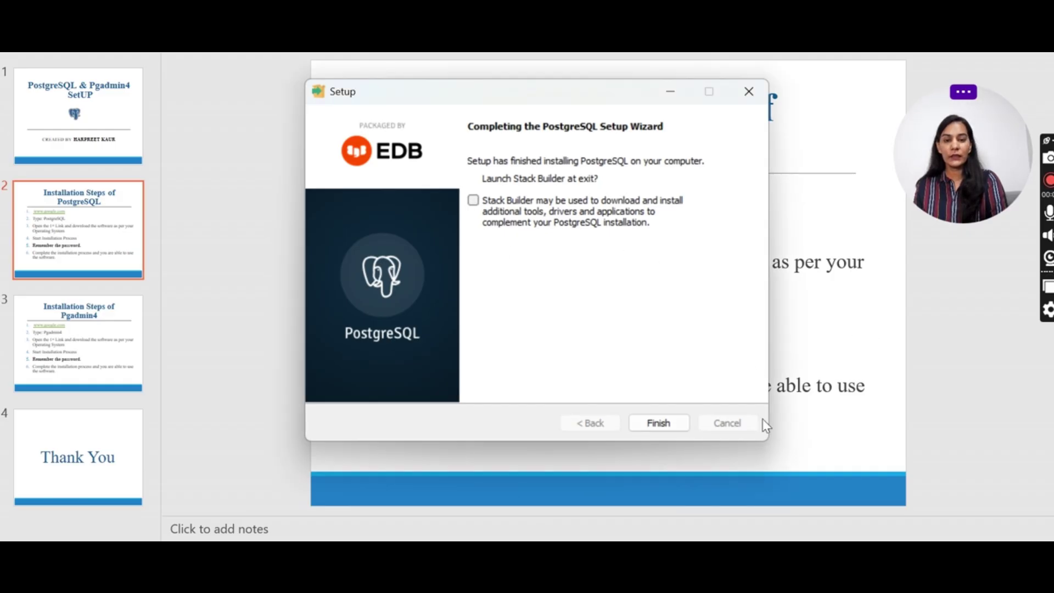
{"action": "left_click", "coordinate": [659, 423]}
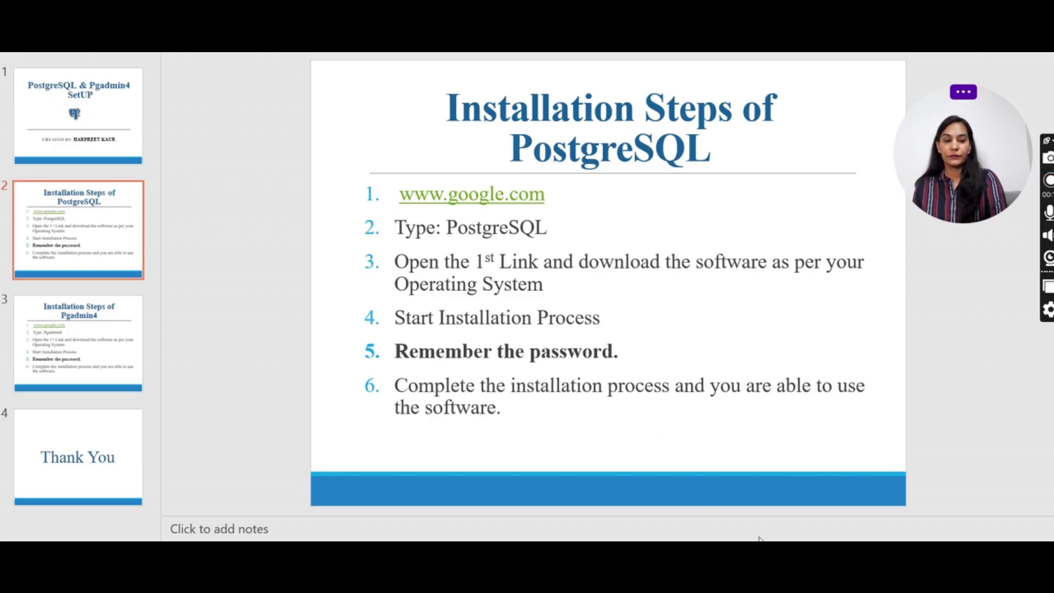
Step: Display the slide with the Pgadmin4 installation steps and select pgadmin4-9.5-x64.exe in the Downloads folder
{"action": "mouse_move", "coordinate": [752, 543]}
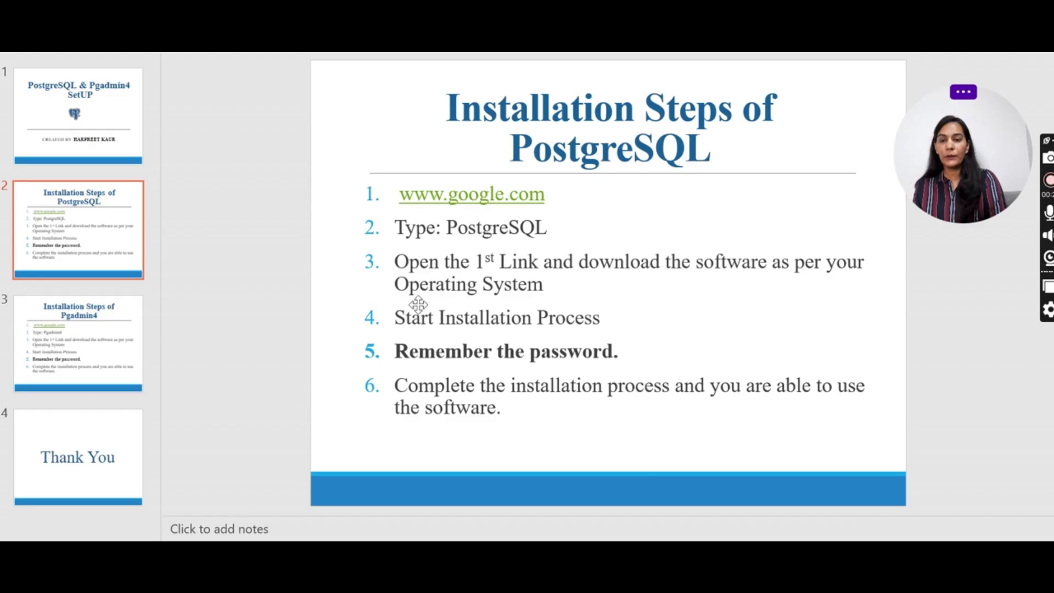
{"action": "left_click", "coordinate": [79, 359]}
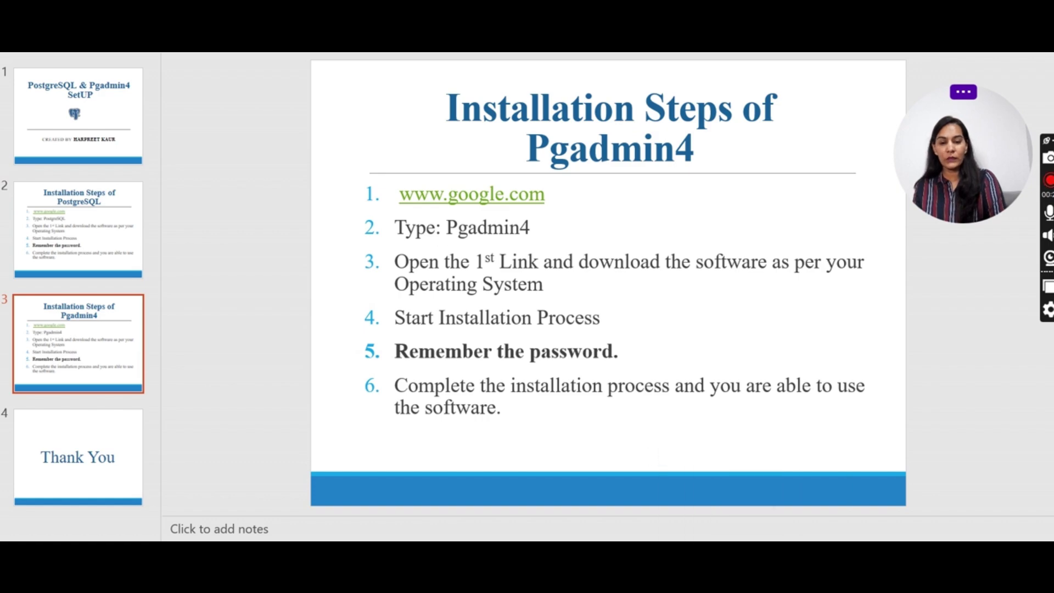
{"action": "left_click", "coordinate": [568, 497]}
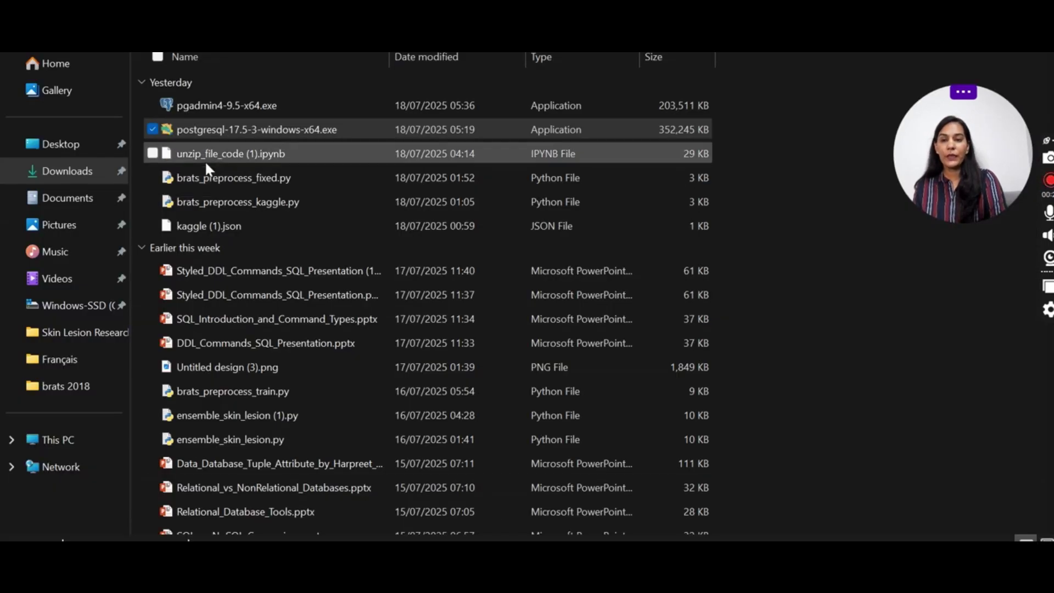
{"action": "left_click", "coordinate": [222, 106]}
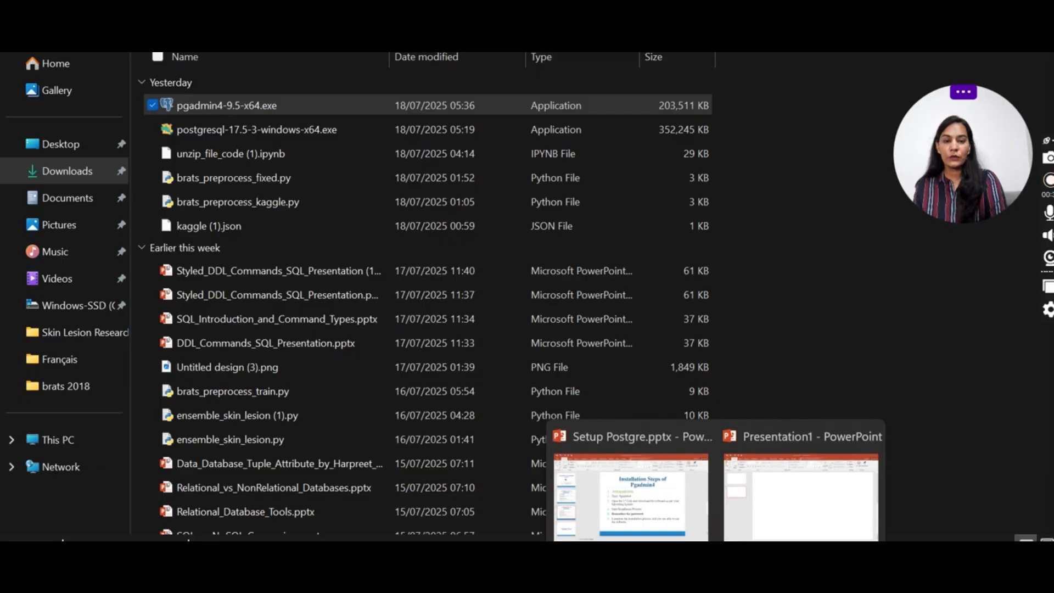
{"action": "left_click", "coordinate": [625, 482]}
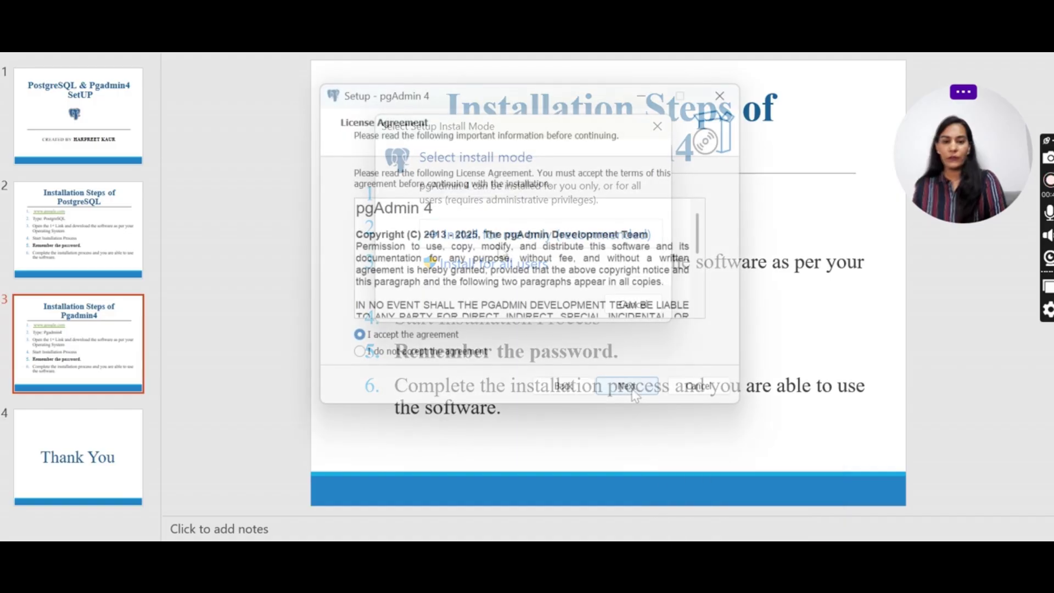
Step: Accept the pgAdmin 4 license, keep the default destination and the pgAdmin 4 Start Menu folder, and start the installation
{"action": "left_click", "coordinate": [628, 386]}
{"action": "left_click", "coordinate": [626, 385]}
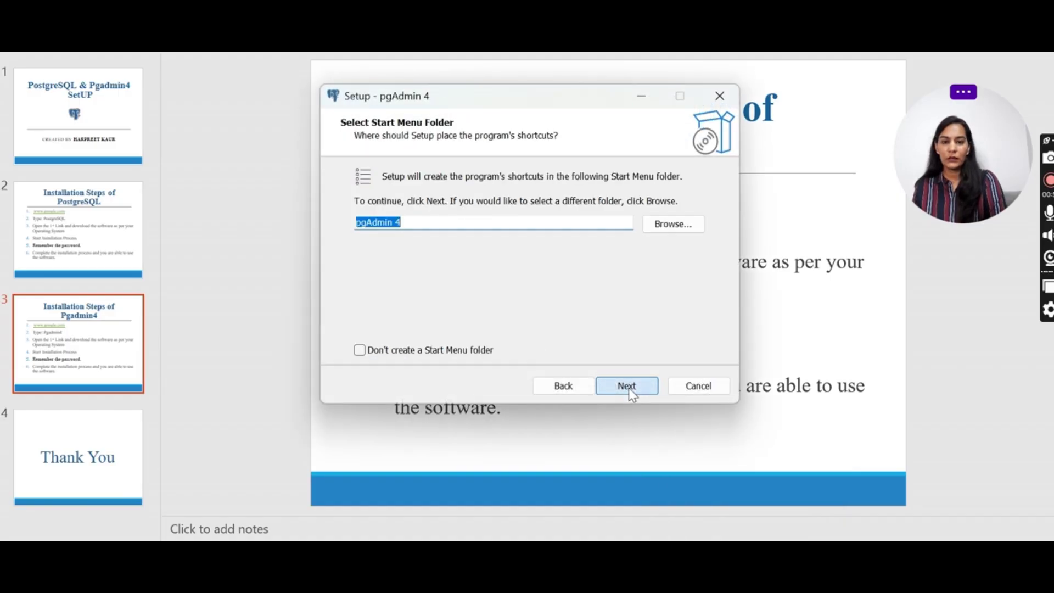
{"action": "left_click", "coordinate": [626, 386]}
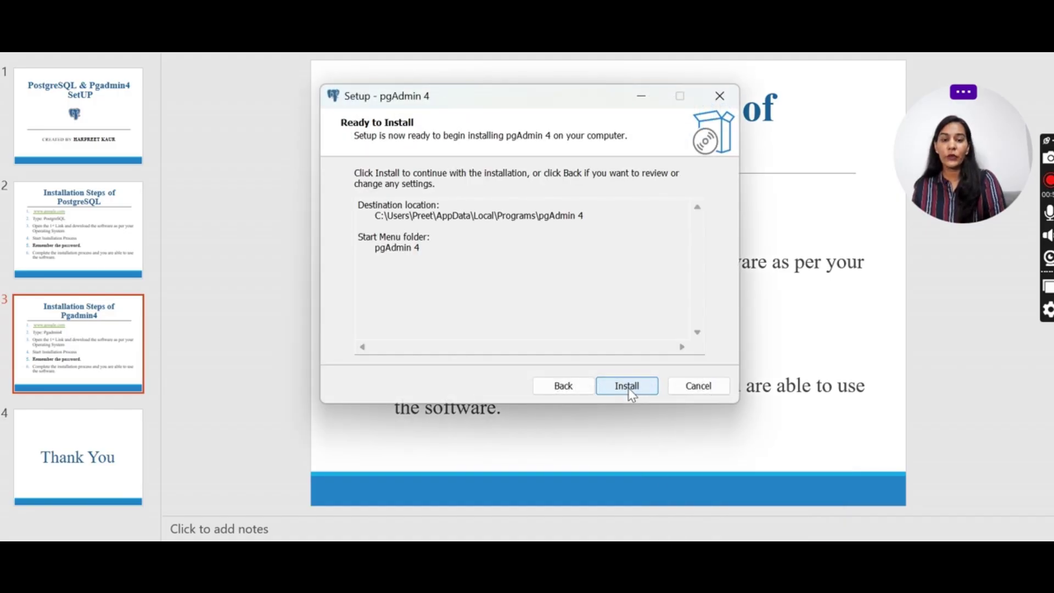
{"action": "left_click", "coordinate": [627, 386]}
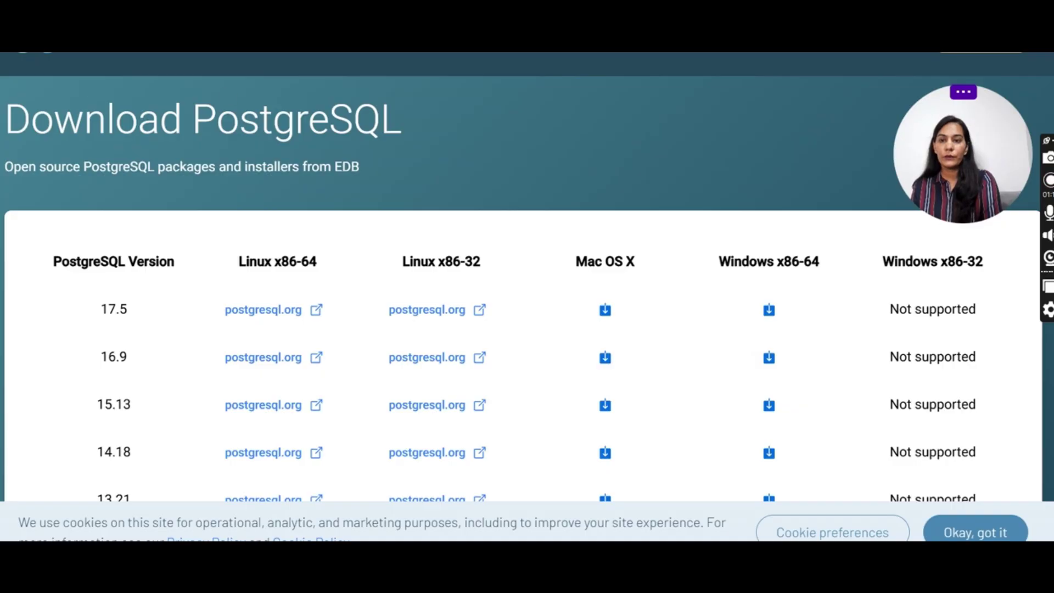
Step: Search Google for pgadmin 4 in a new browser tab and open the pgAdmin 4 (Windows) download page
{"action": "key", "text": "ctrl+t"}
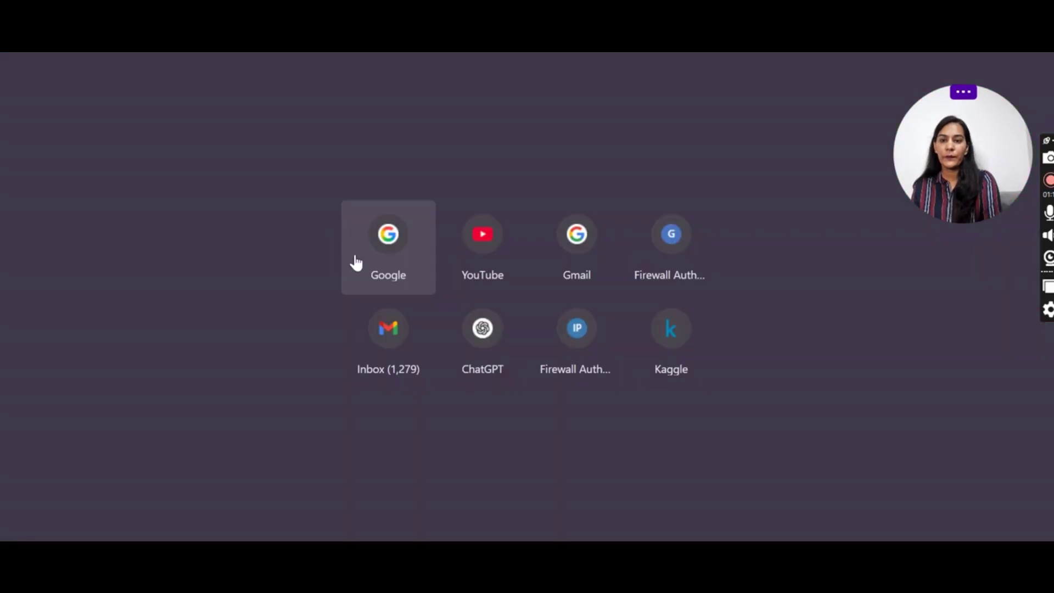
{"action": "left_click", "coordinate": [408, 207]}
{"action": "left_click", "coordinate": [395, 189]}
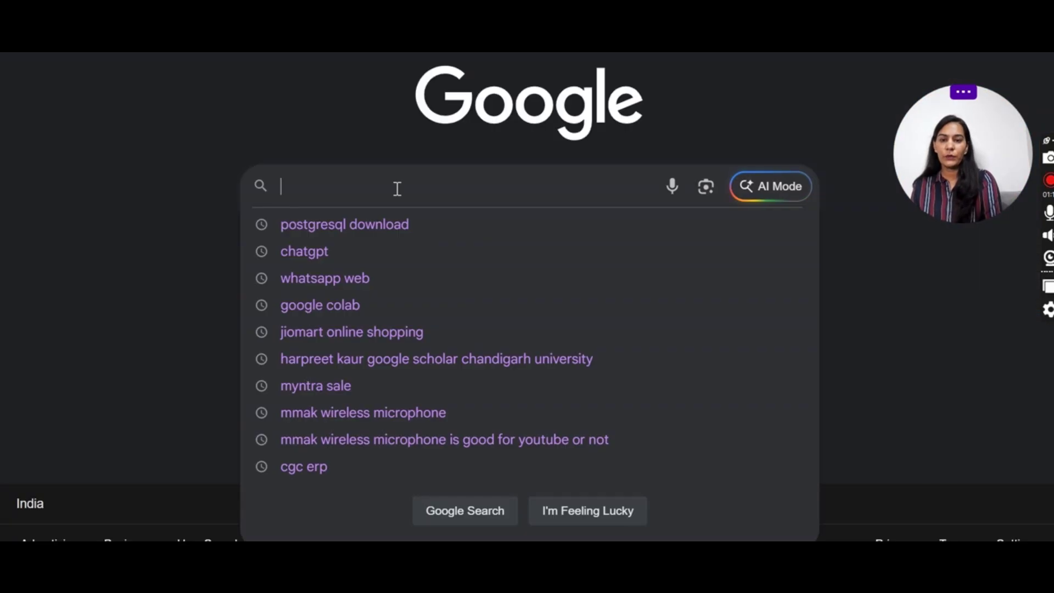
{"action": "type", "text": "pgad"}
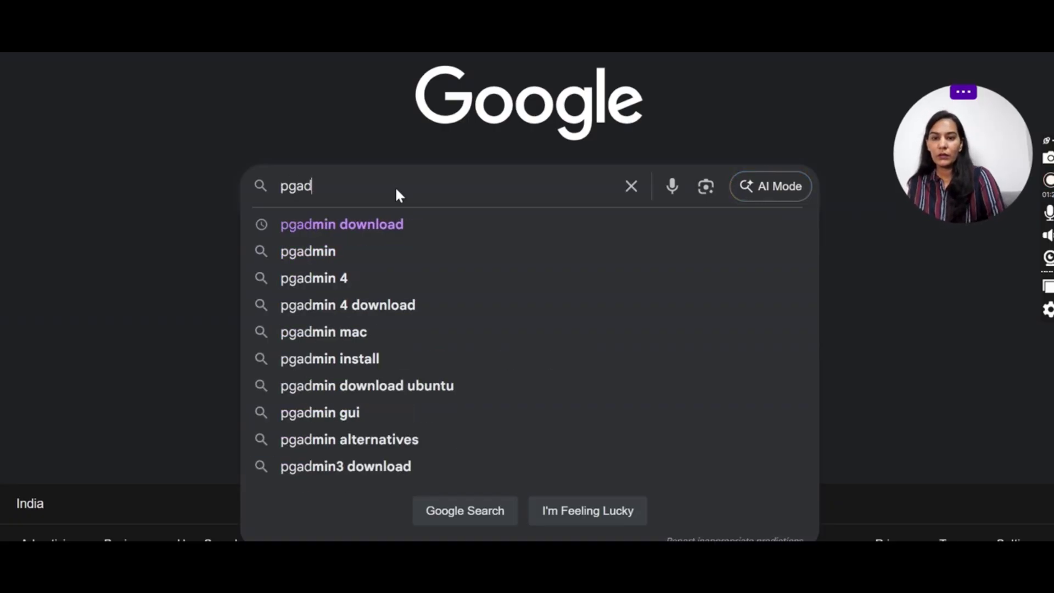
{"action": "left_click", "coordinate": [364, 277]}
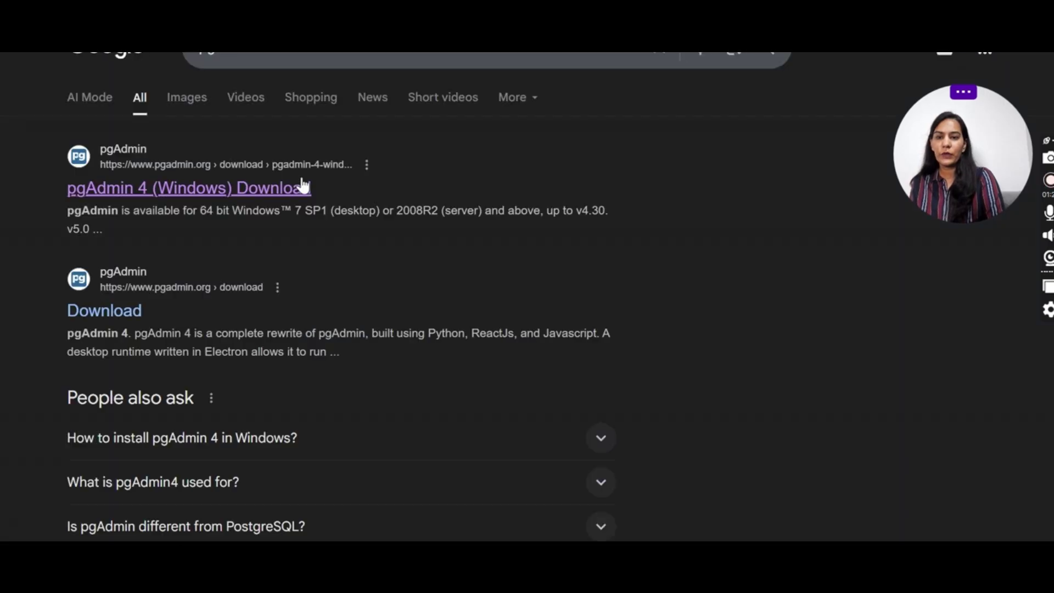
{"action": "left_click", "coordinate": [222, 189]}
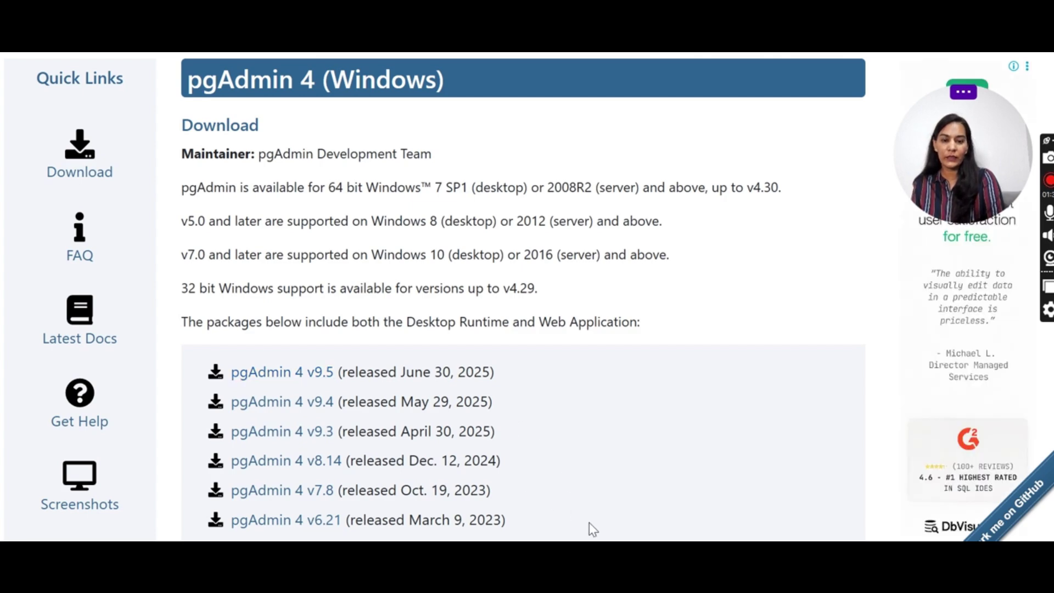
Step: Return to the pgAdmin 4 setup wizard and finish it
{"action": "left_click", "coordinate": [604, 493]}
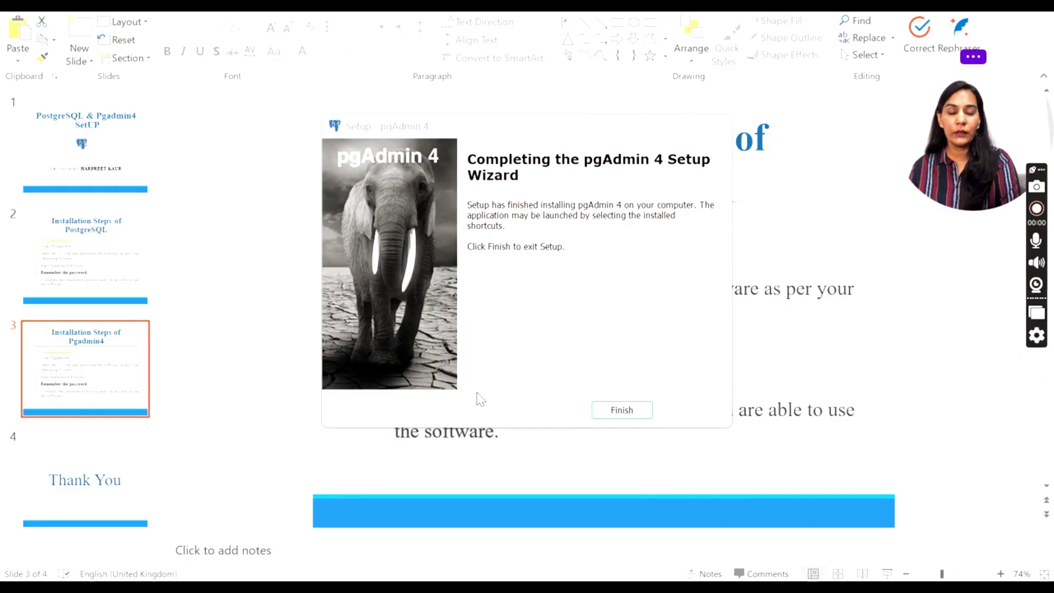
{"action": "left_click", "coordinate": [617, 409]}
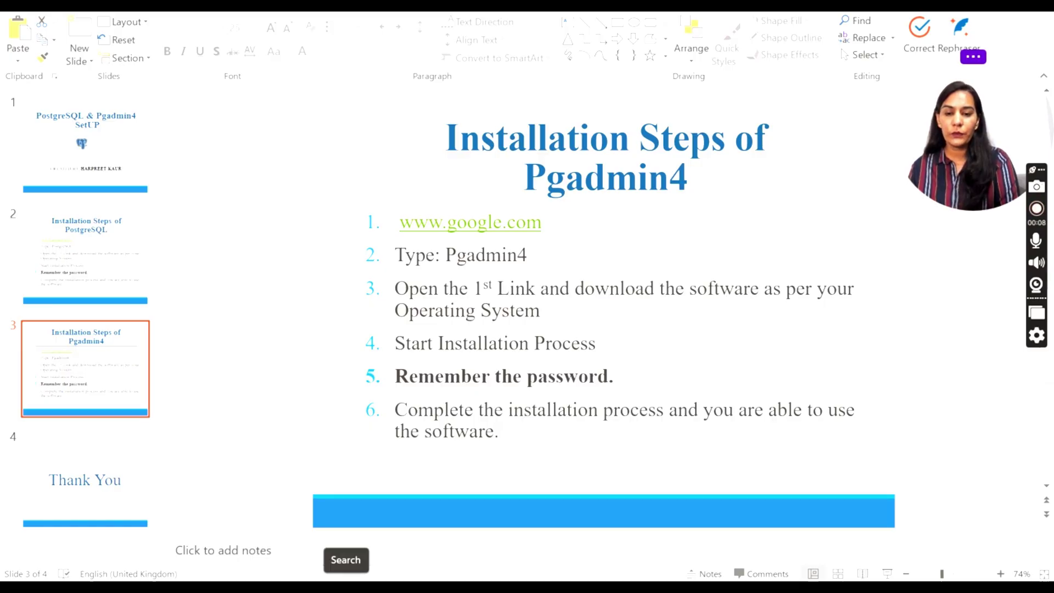
Step: Search Windows for pgad and launch the pgAdmin 4 app
{"action": "left_click", "coordinate": [345, 577]}
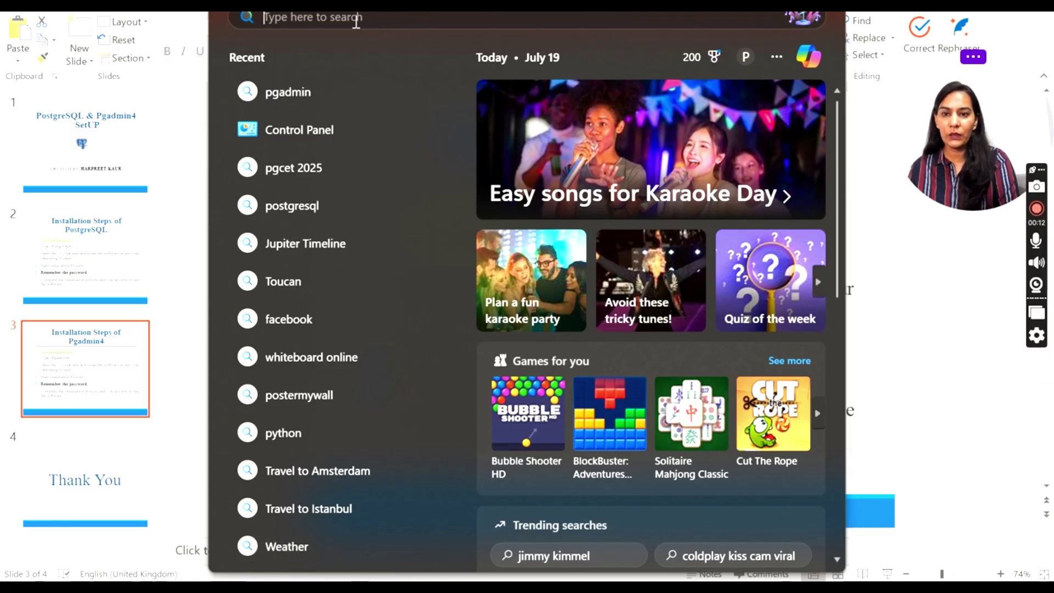
{"action": "left_click", "coordinate": [313, 575]}
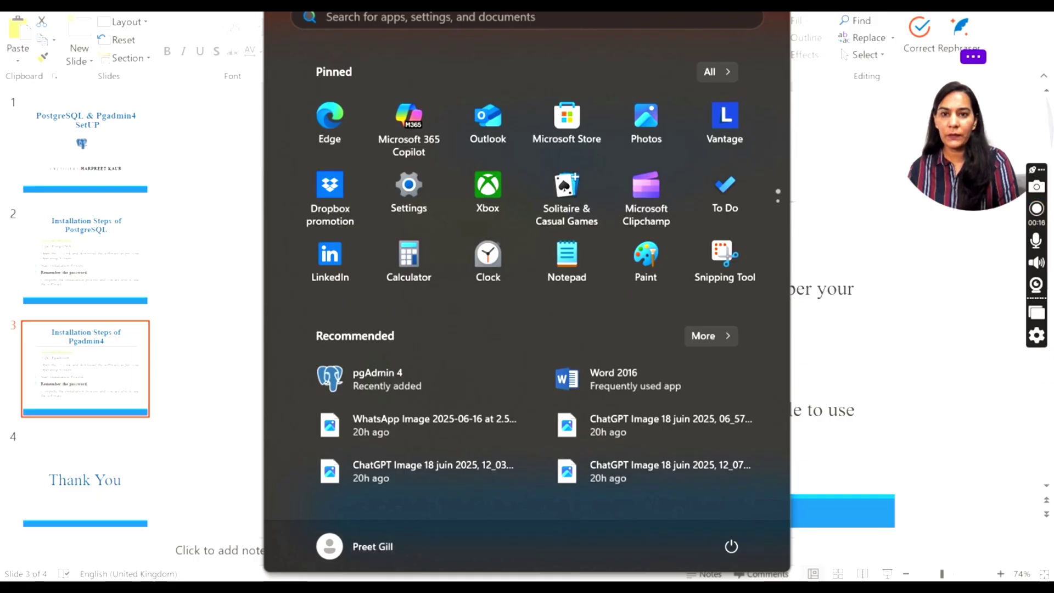
{"action": "type", "text": "pg"}
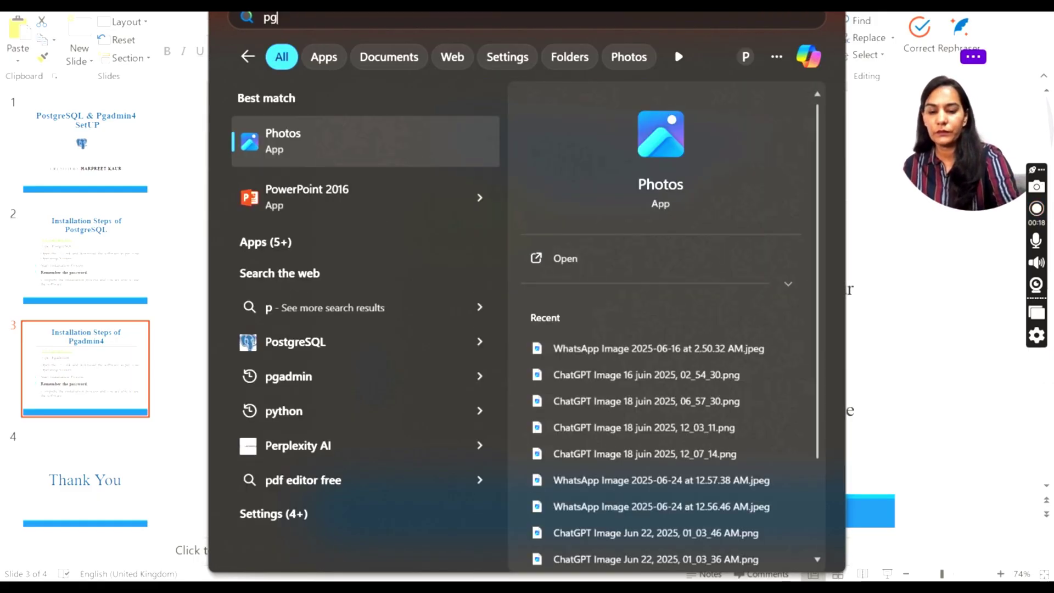
{"action": "type", "text": "ad"}
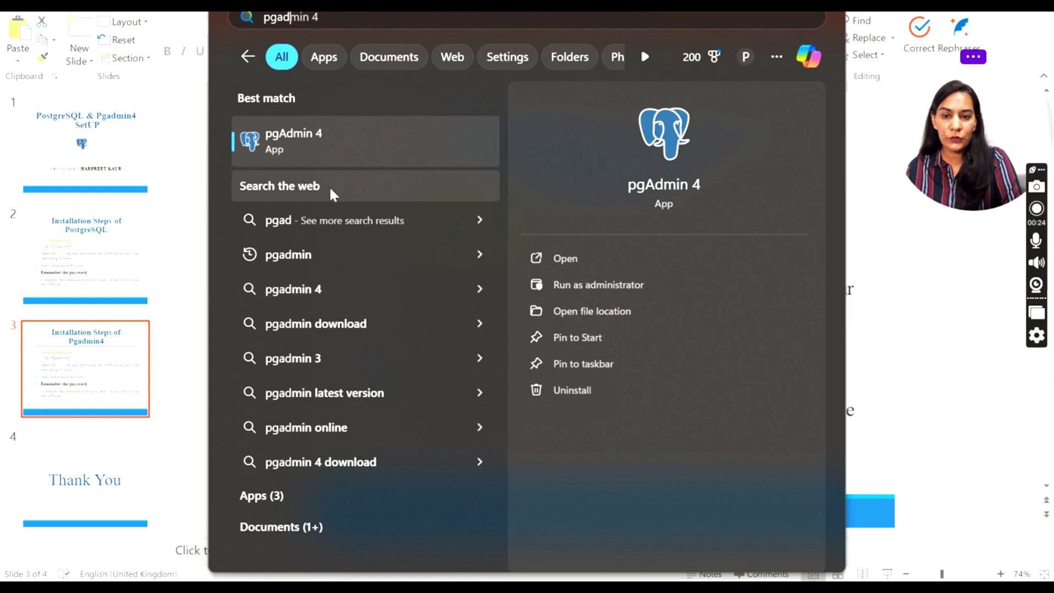
{"action": "left_click", "coordinate": [329, 159]}
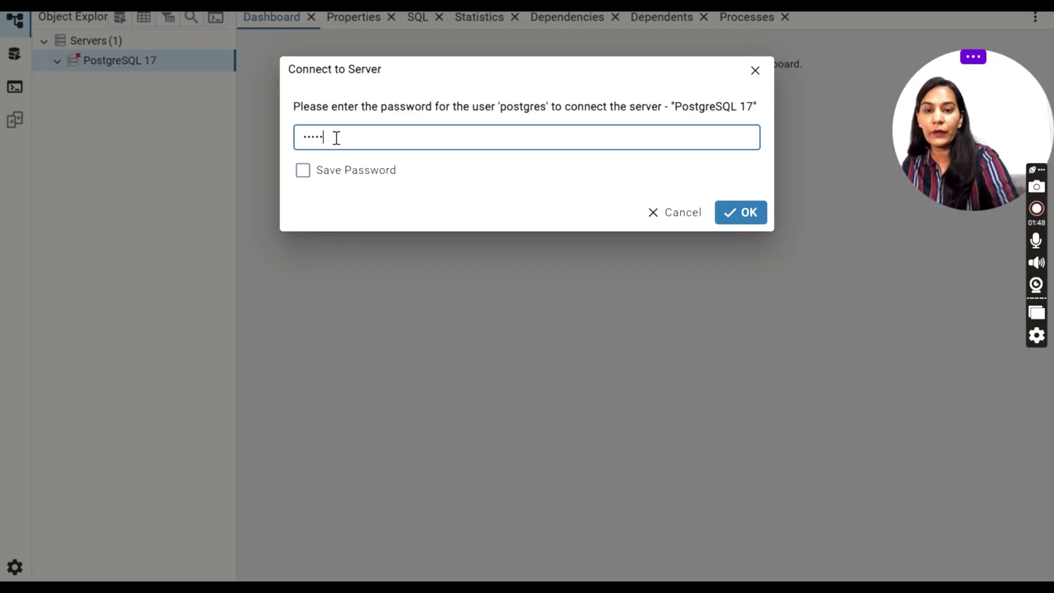
Step: Connect to the PostgreSQL 17 server with the postgres user's password and expand its Databases node in the Object Explorer
{"action": "left_click", "coordinate": [725, 213]}
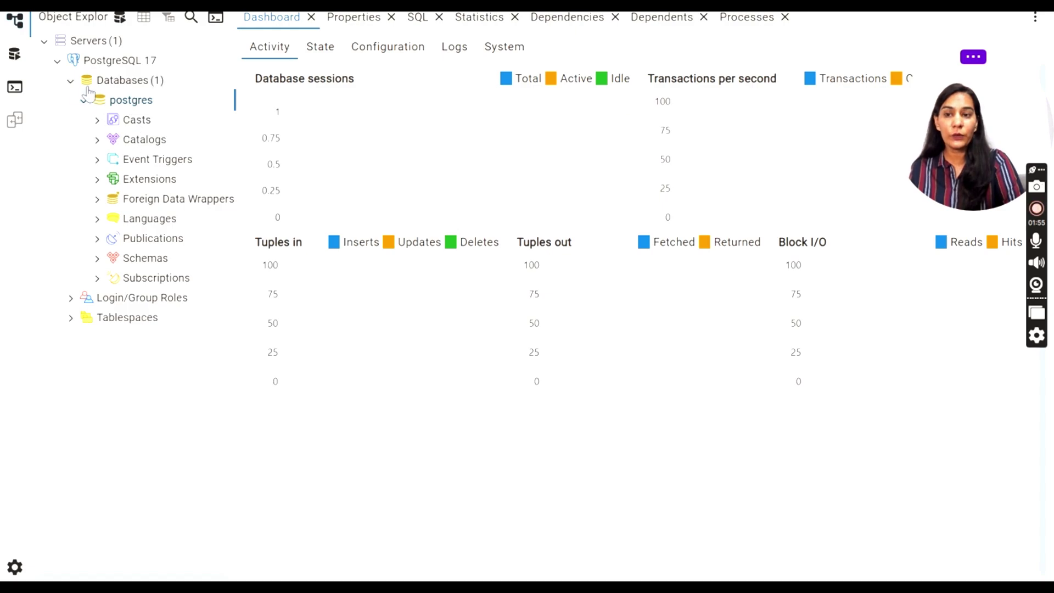
{"action": "left_click", "coordinate": [71, 81]}
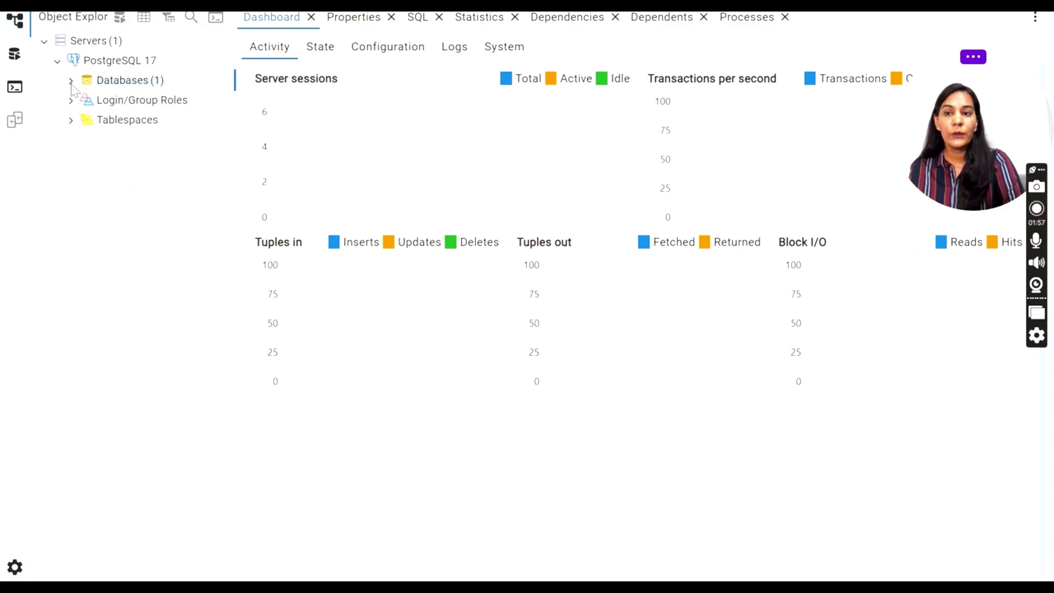
{"action": "left_click", "coordinate": [71, 82]}
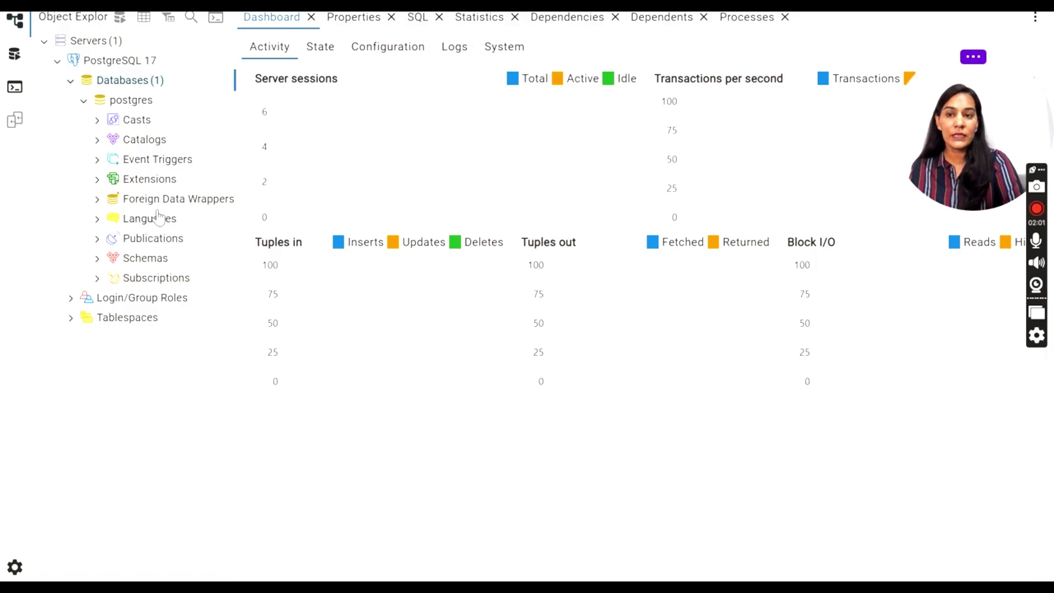
{"action": "mouse_move", "coordinate": [305, 146]}
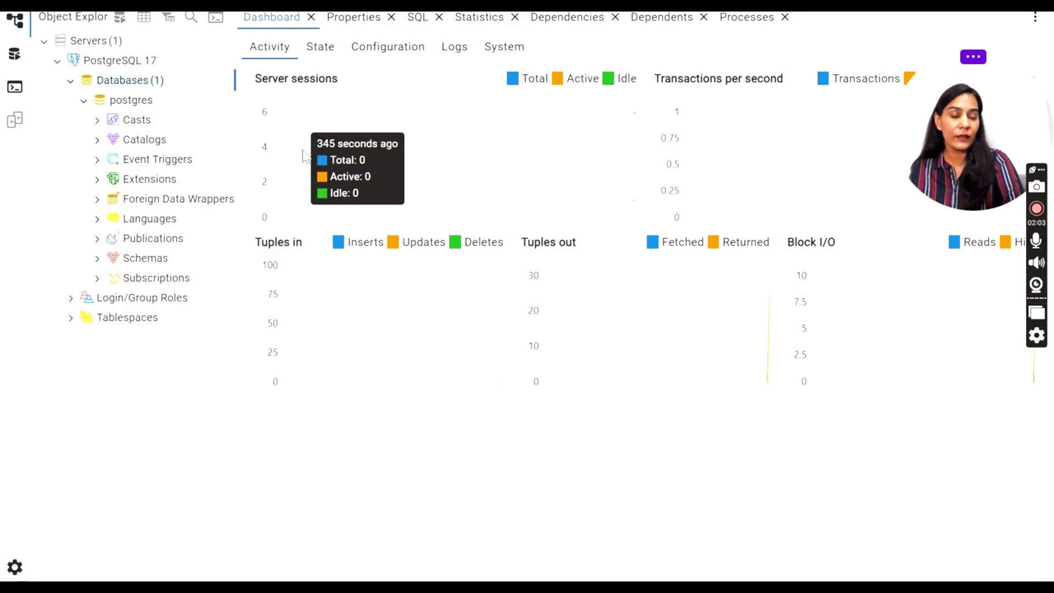